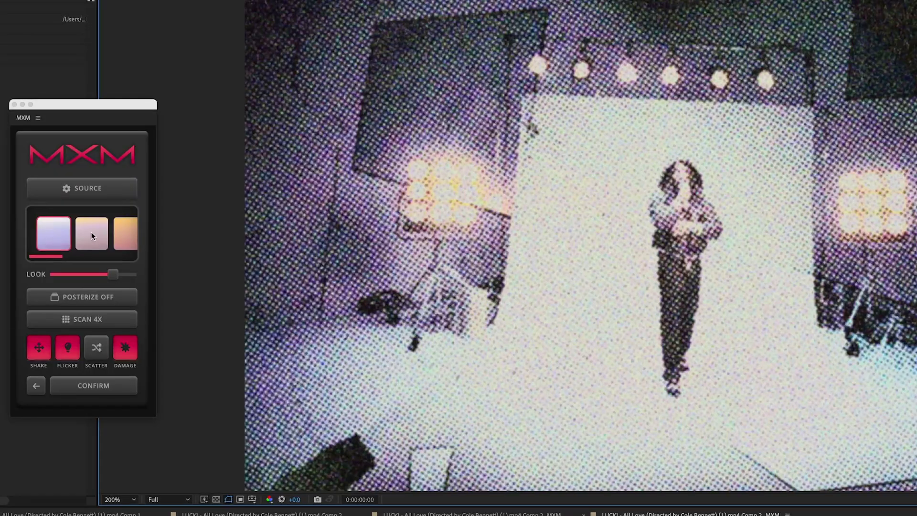
Pick a different texture look, leaving the unstyled studio footage comp ready in MXM
click(92, 235)
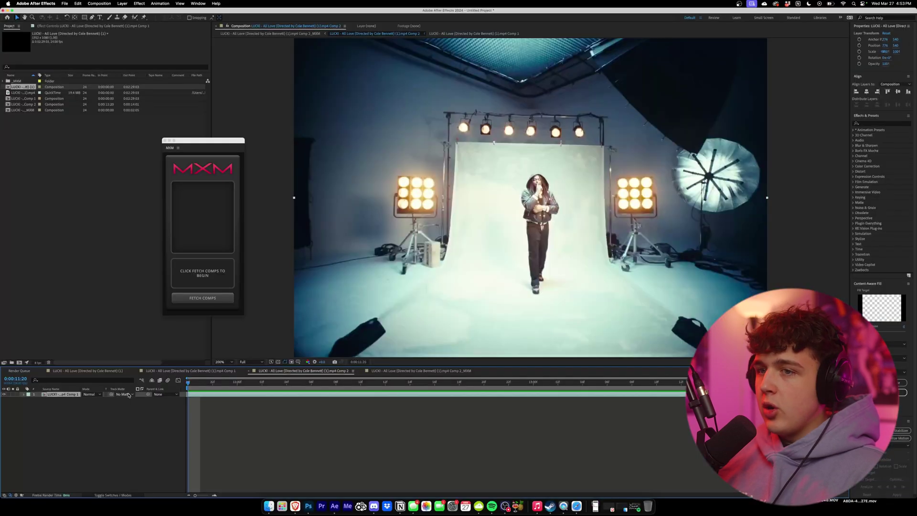
Fetch the project's comps into MXM and launch it on Comp 2, the third entry
click(100, 201)
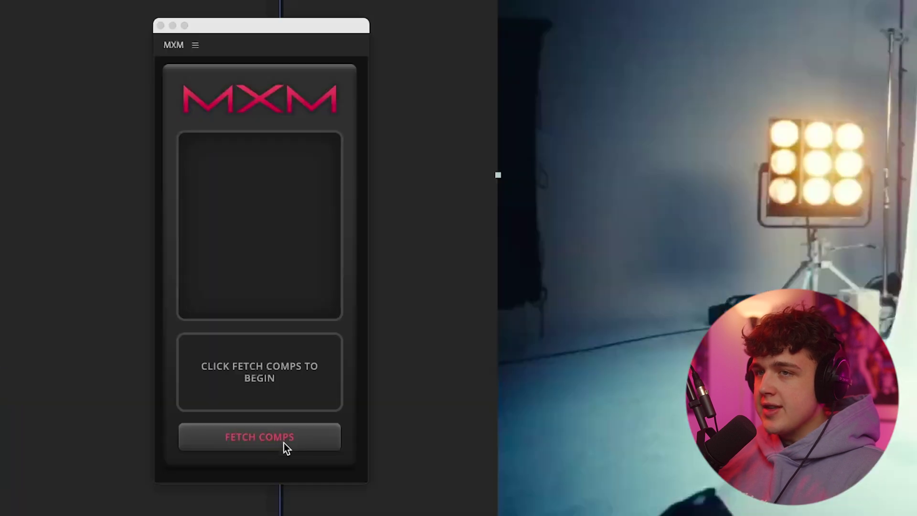
click(263, 443)
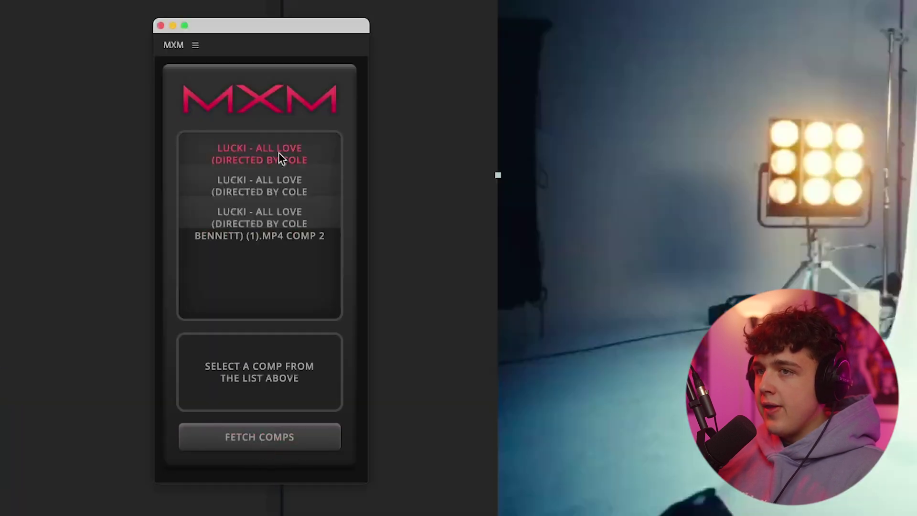
click(267, 222)
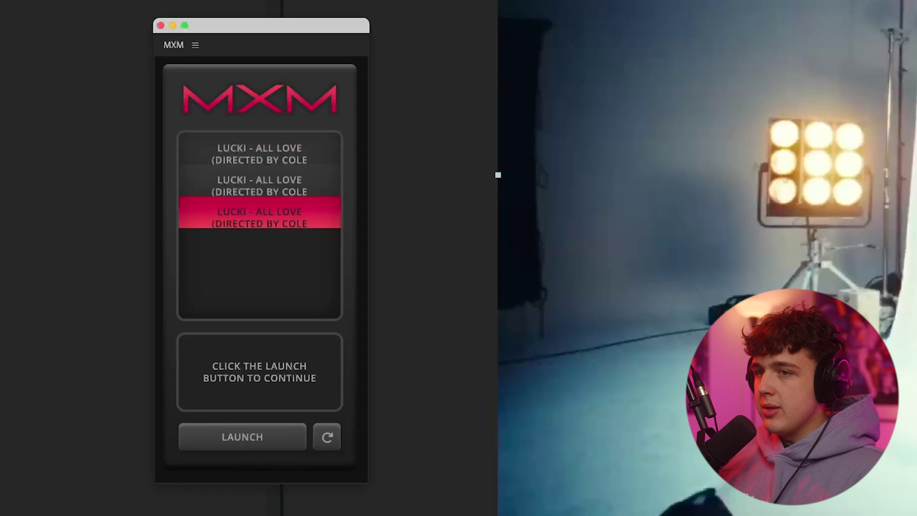
click(277, 442)
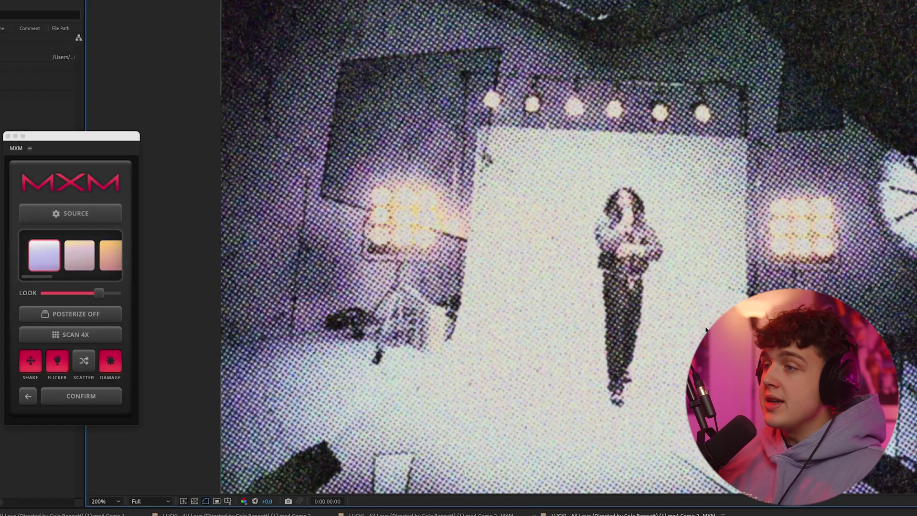
Preview the warm yellow, peach, light green and yellow-green looks at reduced strength
click(79, 258)
click(107, 265)
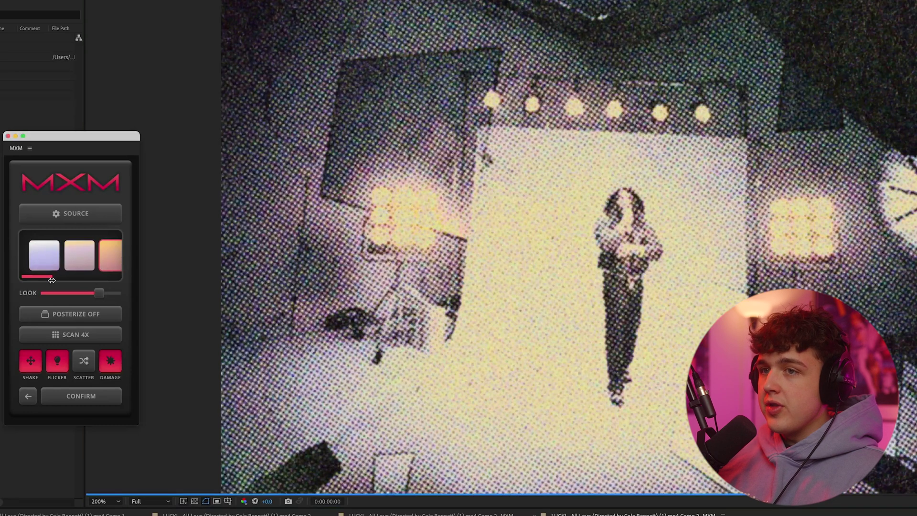
click(83, 258)
click(106, 258)
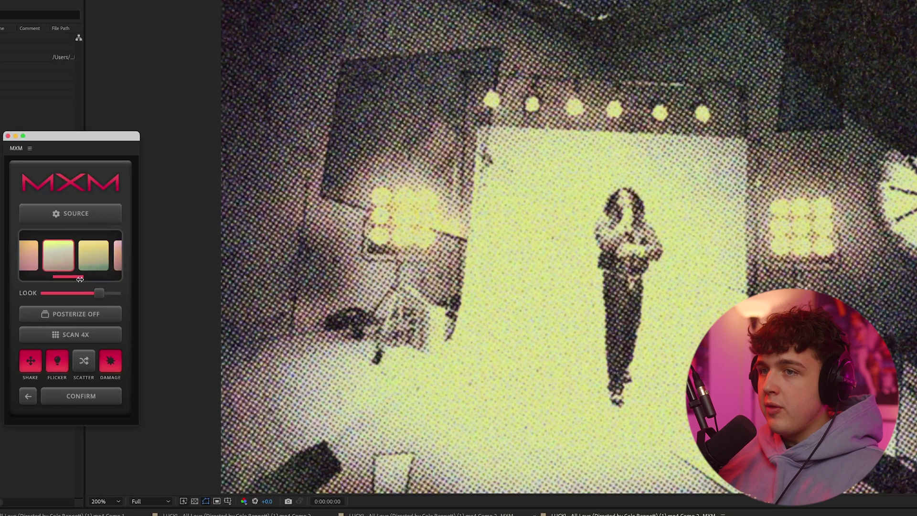
drag(98, 292, 121, 296)
scroll(71, 256, right, 3)
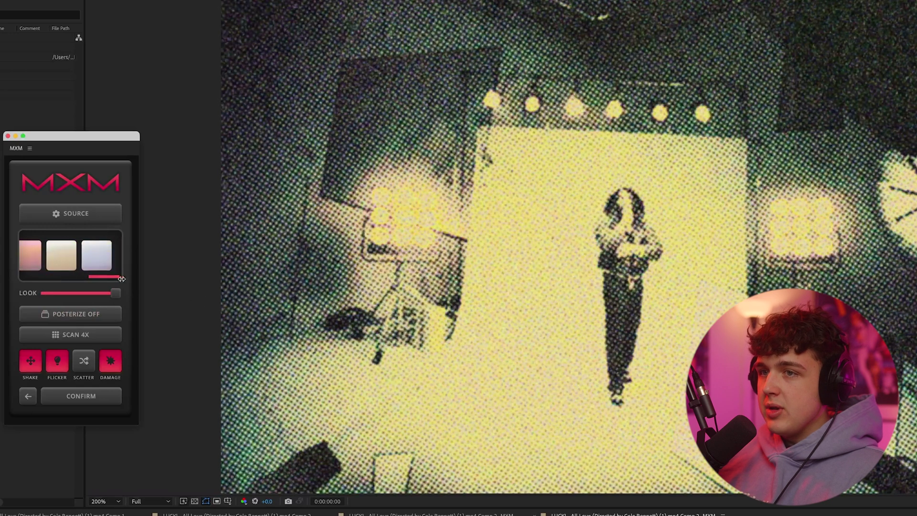
scroll(41, 263, left, 5)
Apply the bluish-white neutral look and push the LOOK strength to maximum
click(79, 255)
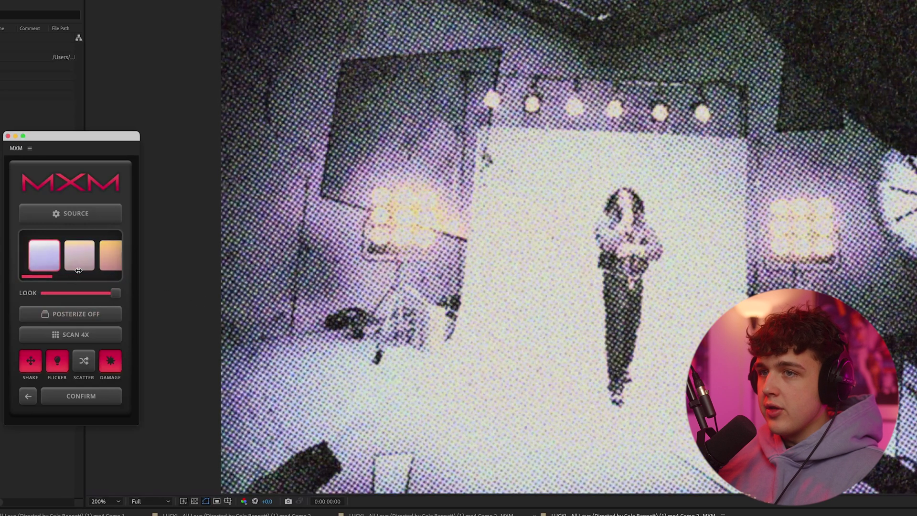
scroll(43, 267, right, 3)
click(97, 255)
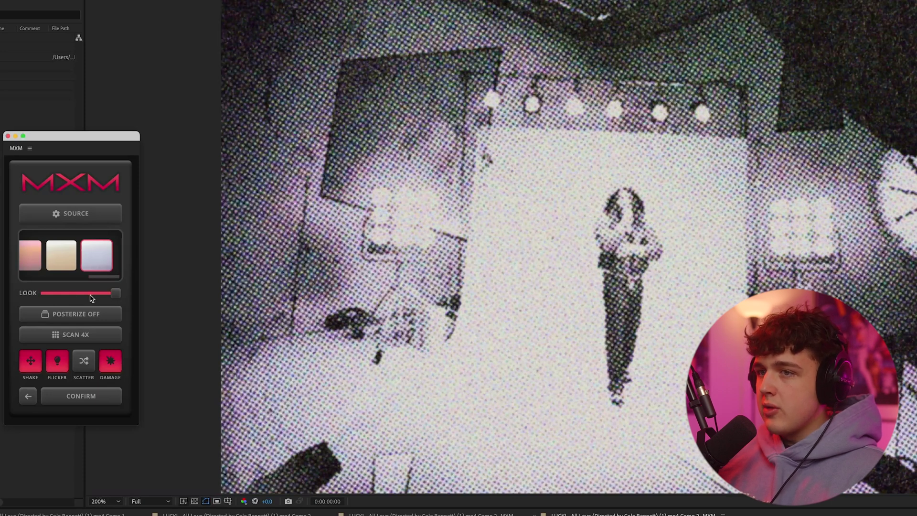
click(48, 293)
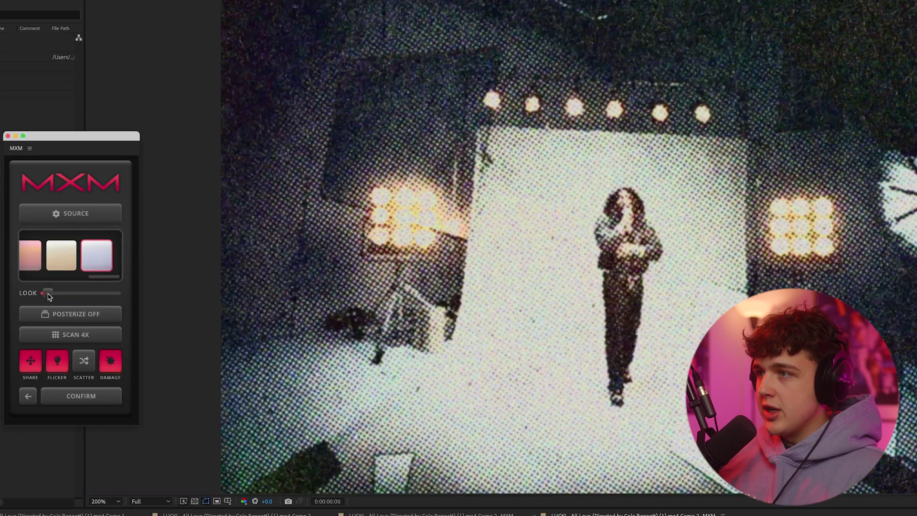
drag(48, 293, 136, 297)
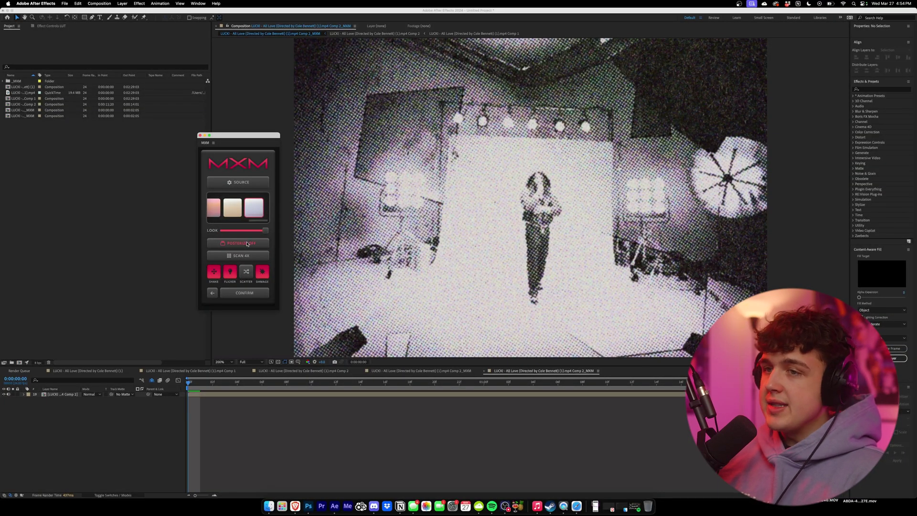
Posterize the footage, cycling the rate through 12 fps and back to 8 fps
click(247, 243)
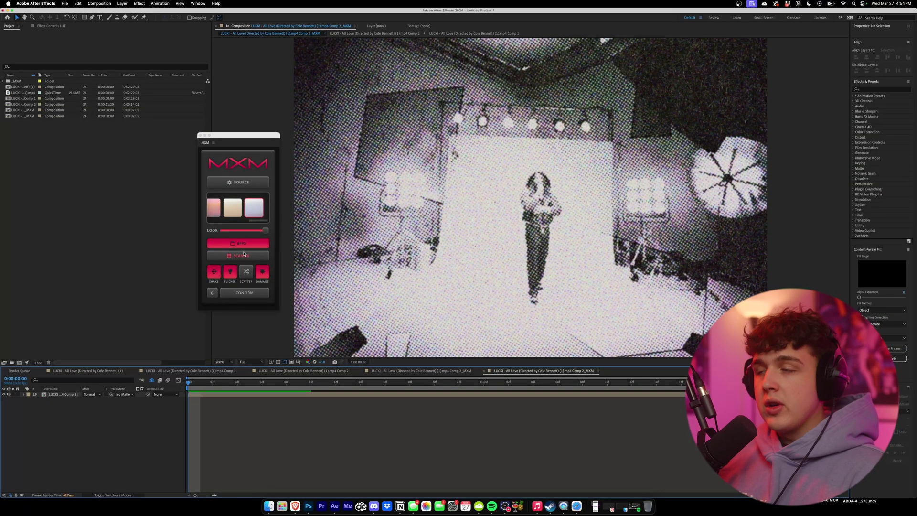
click(249, 244)
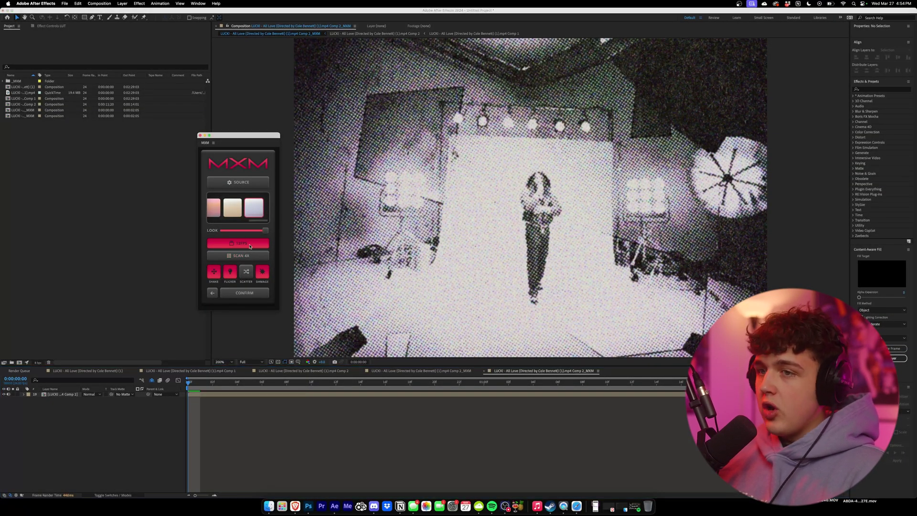
click(249, 245)
click(249, 244)
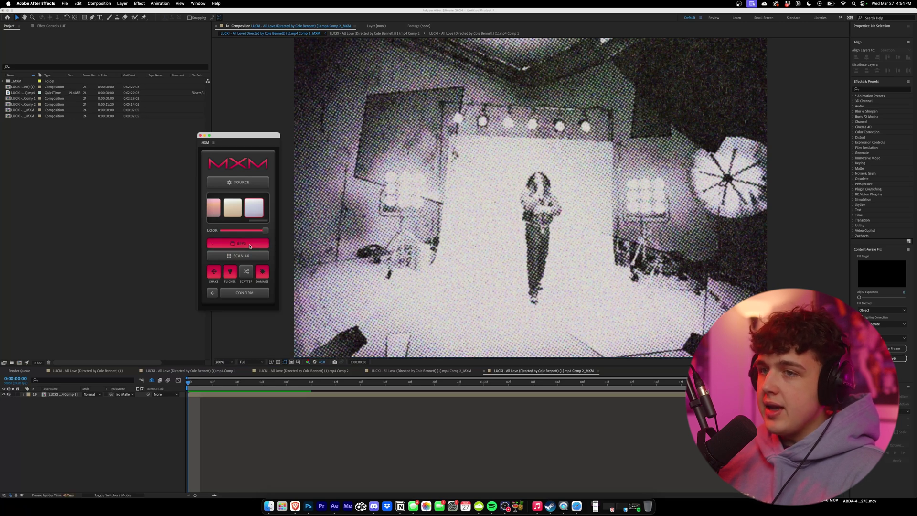
Set the Scan texture to 2X after trying coarser settings, and test Scatter on then off
click(252, 256)
click(252, 257)
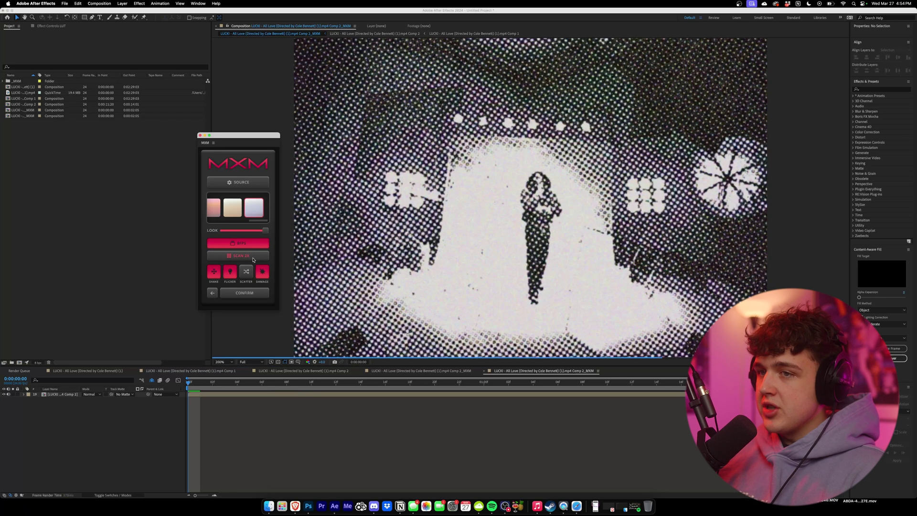
click(253, 257)
click(253, 257)
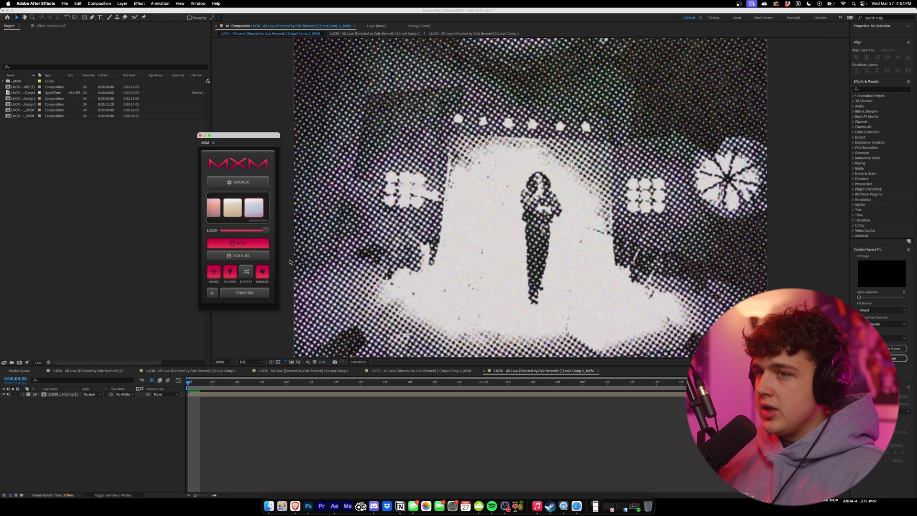
click(253, 256)
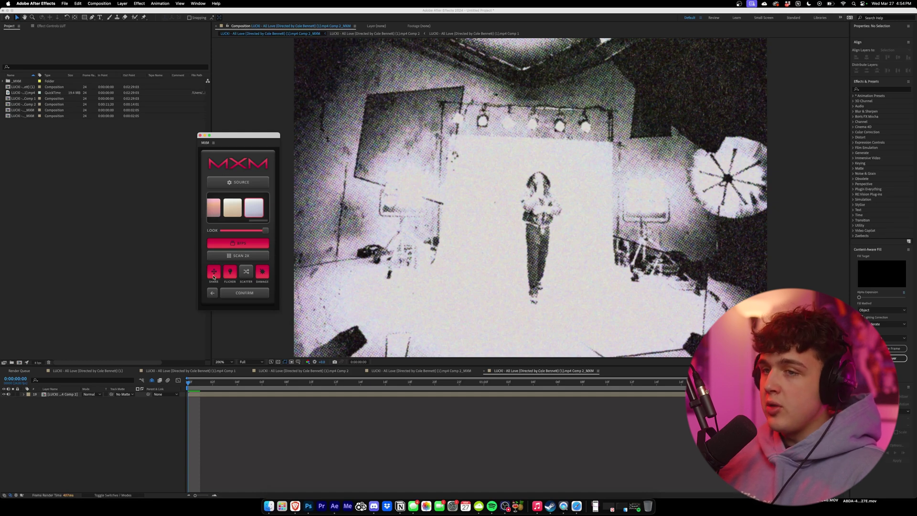
click(247, 276)
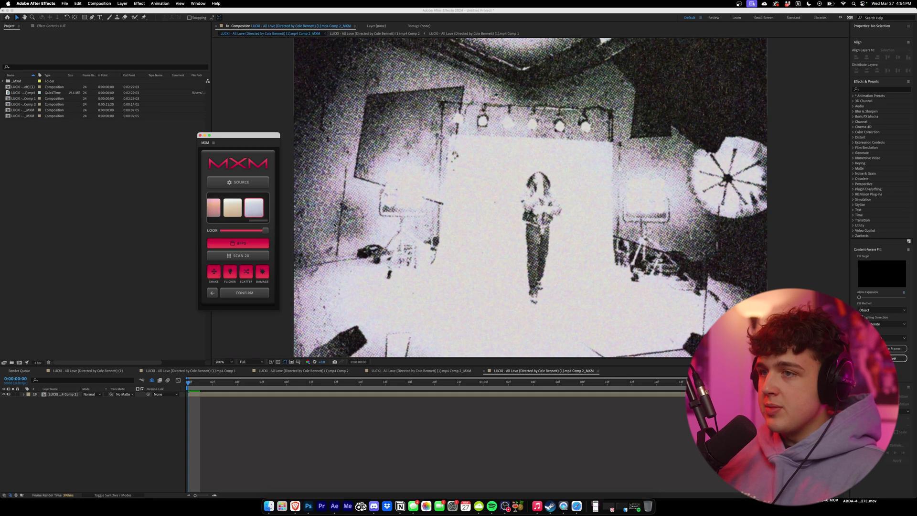
click(246, 272)
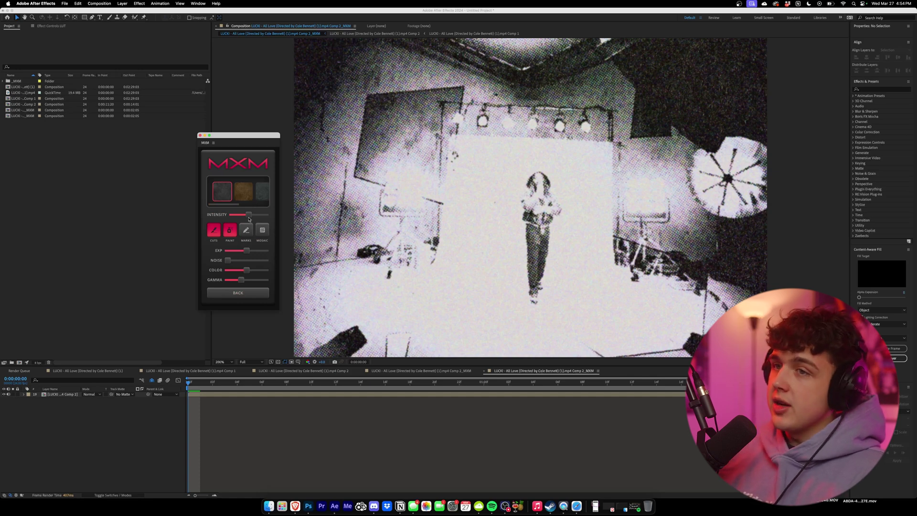
Compare the brown and darker paper textures, settling on the darker third texture
click(261, 235)
drag(234, 205, 270, 206)
click(254, 192)
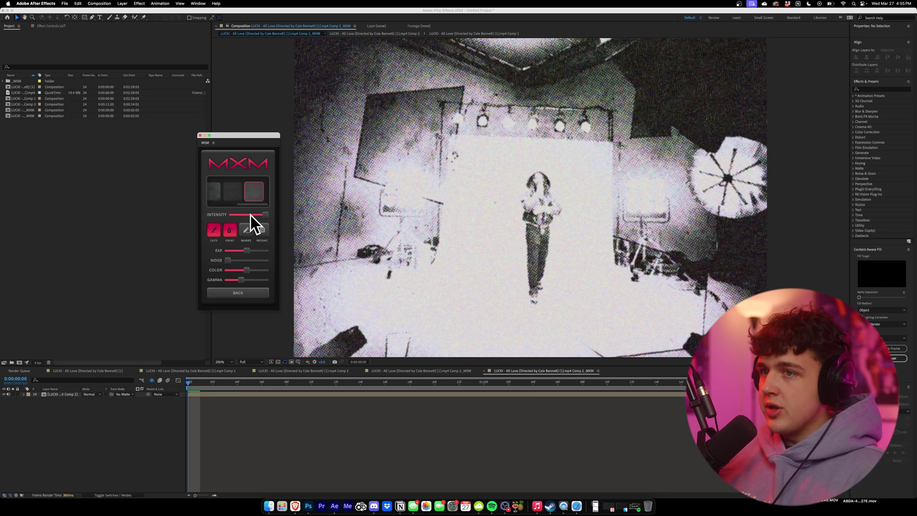
drag(258, 205, 229, 208)
click(239, 192)
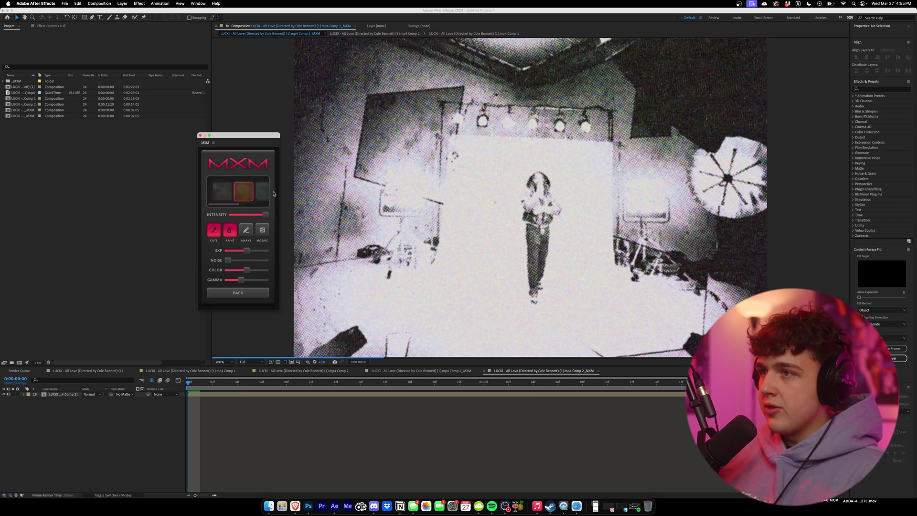
click(264, 196)
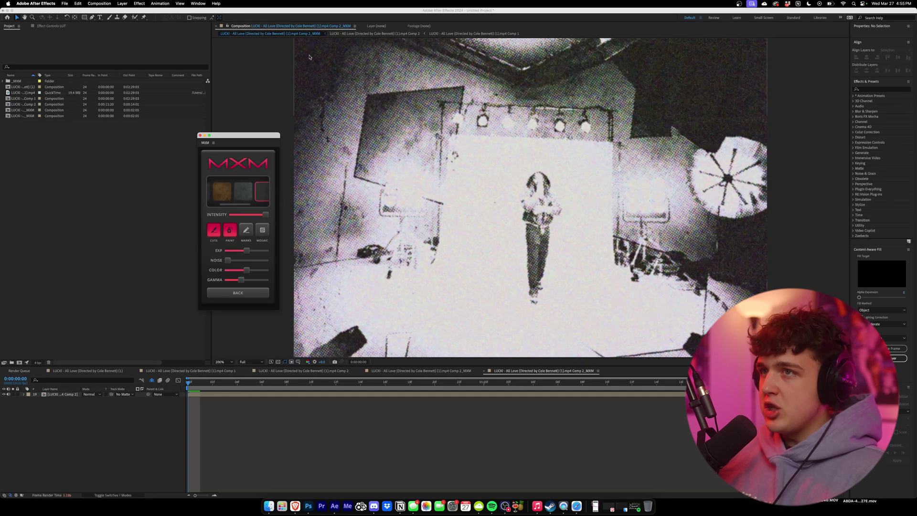
click(221, 191)
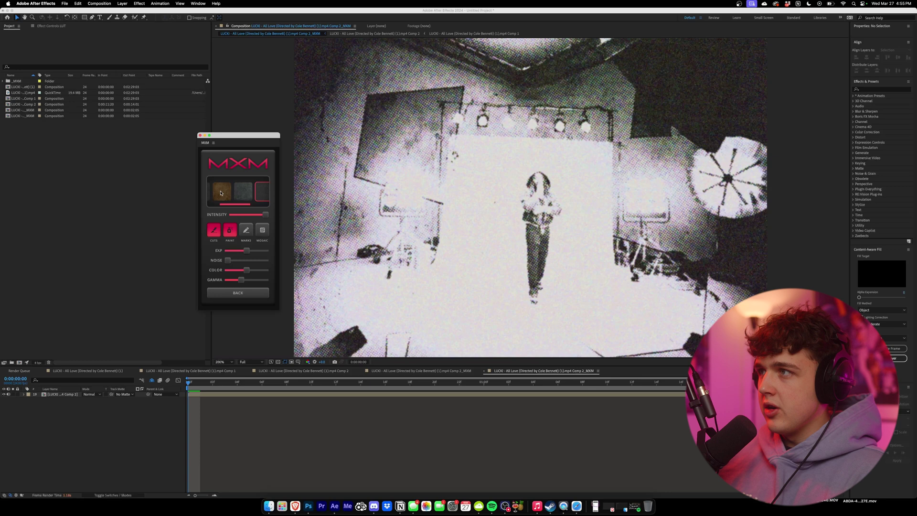
click(263, 193)
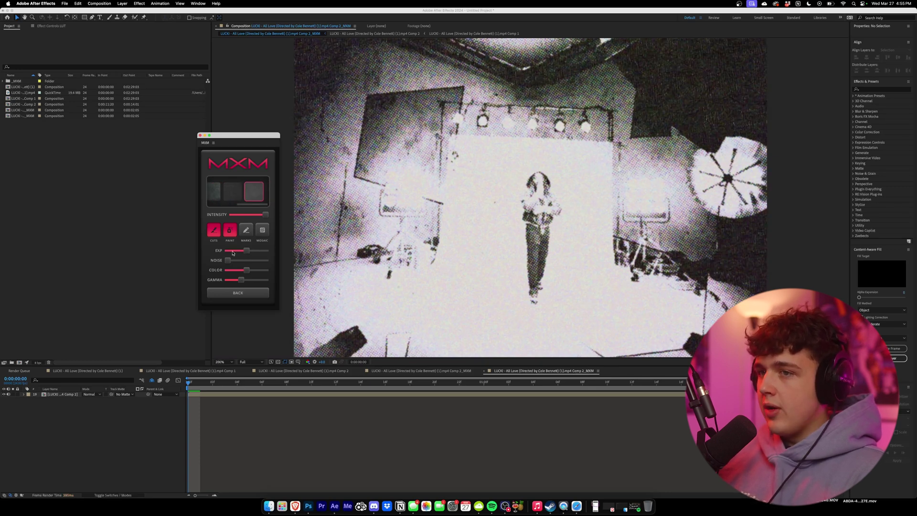
Try the cuts overlay and mosaic blocks, then turn both off again
click(216, 235)
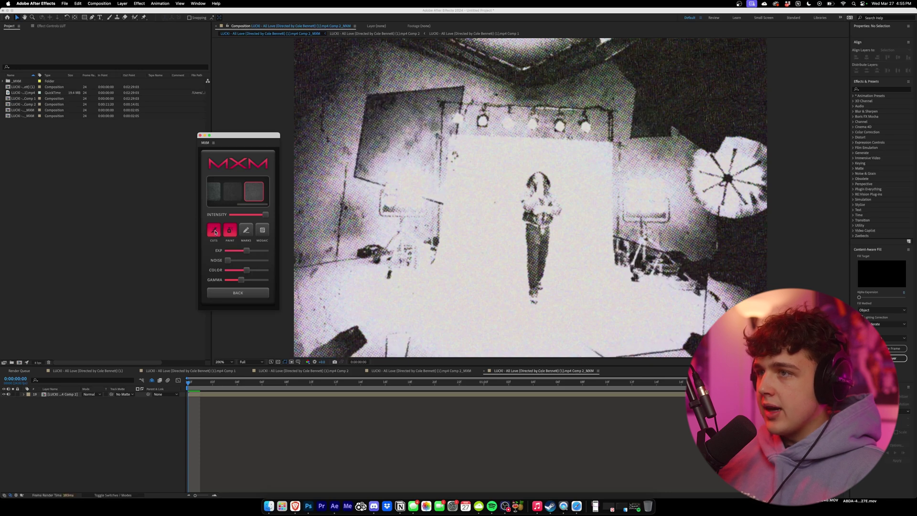
click(212, 231)
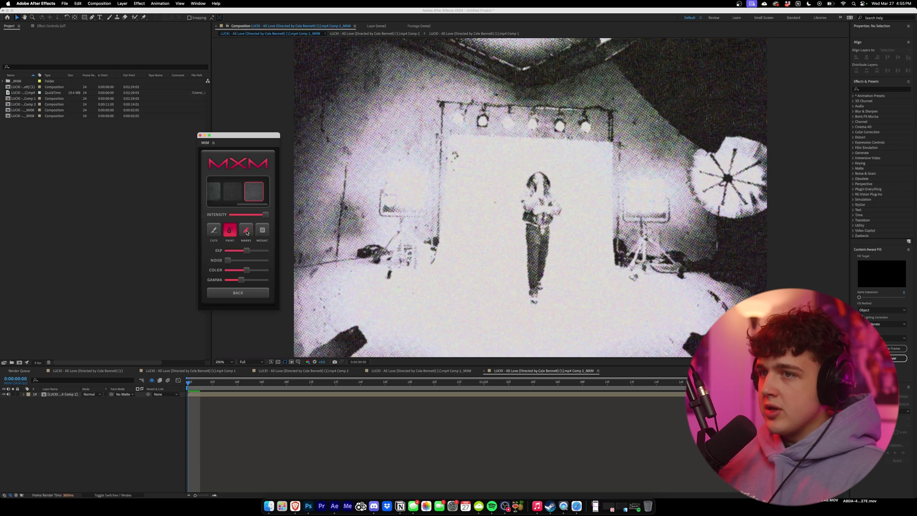
click(262, 234)
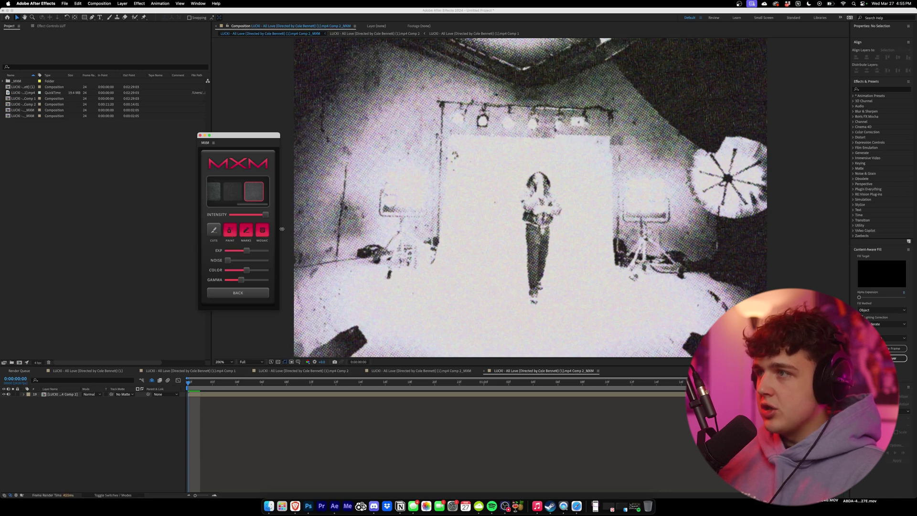
click(262, 230)
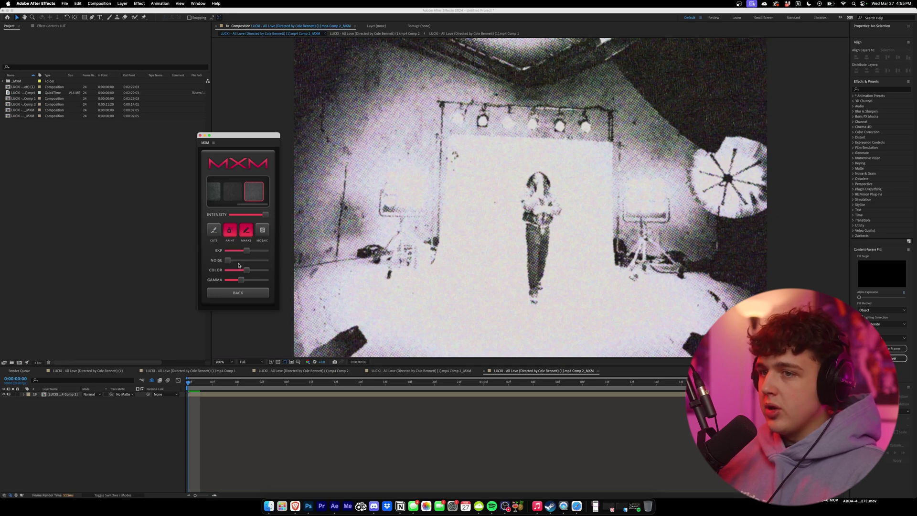
On the smoking portrait frame, raise then lower exposure and gamma to darken it
drag(247, 253, 241, 253)
click(255, 382)
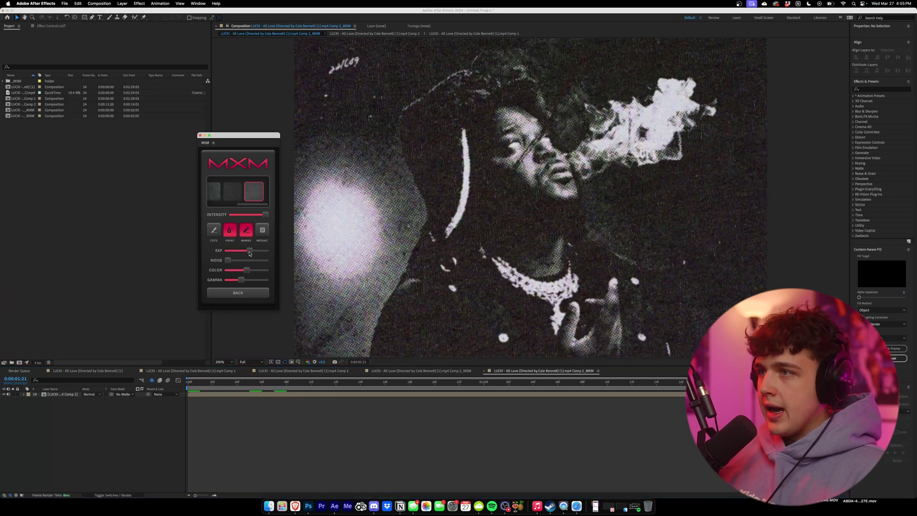
drag(240, 252, 261, 280)
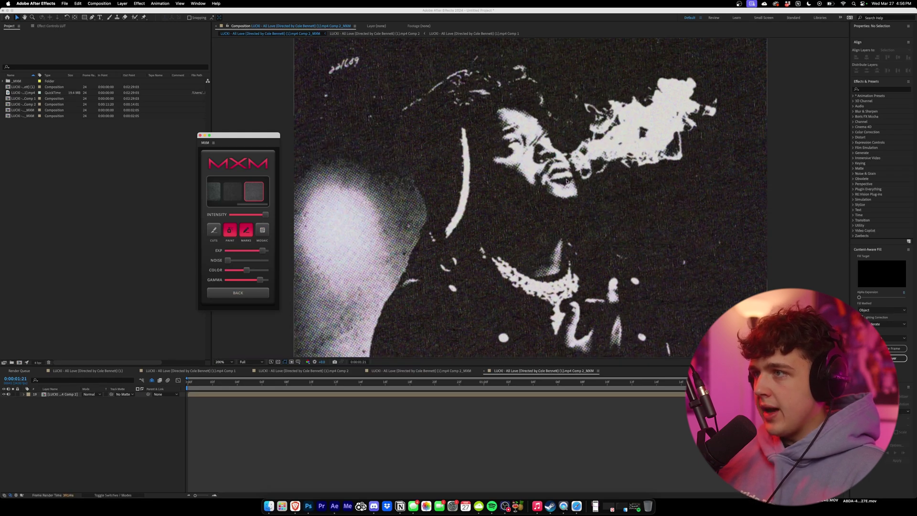
drag(262, 251, 236, 281)
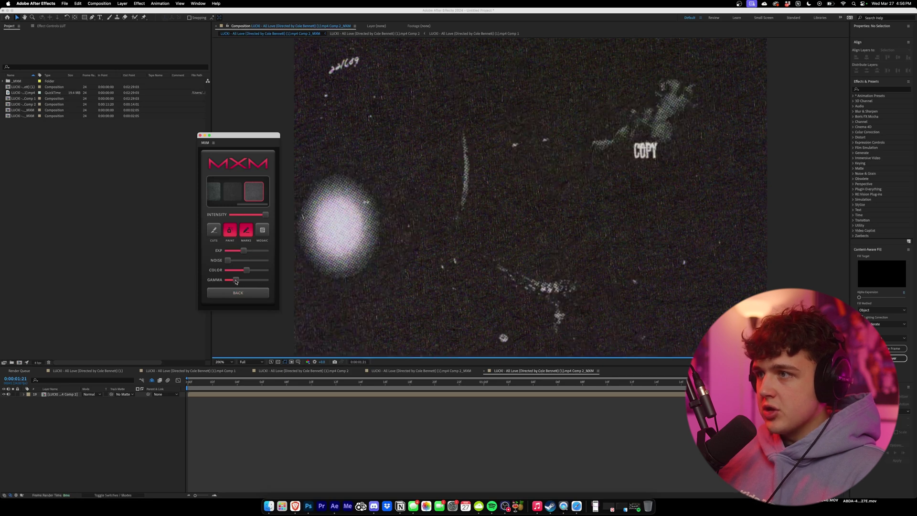
Set colour to about halfway, adjust grain noise, and return to the composition start
click(269, 270)
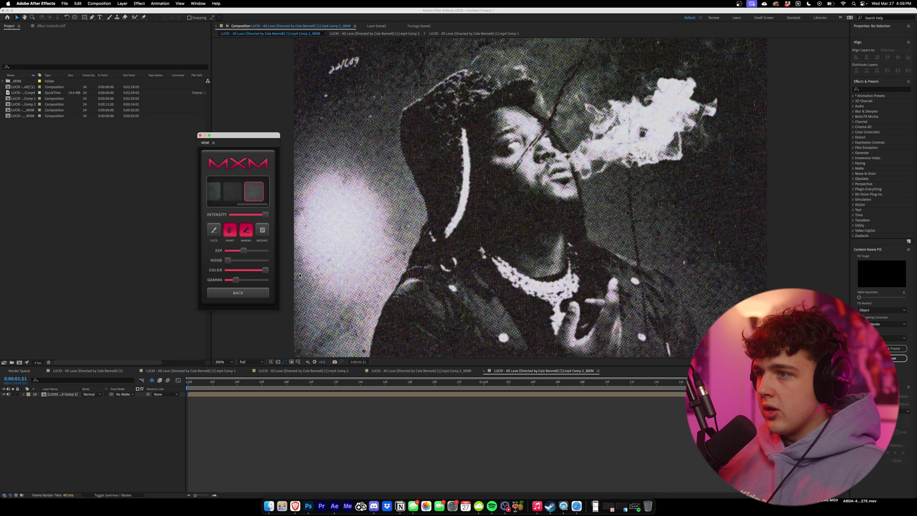
click(238, 271)
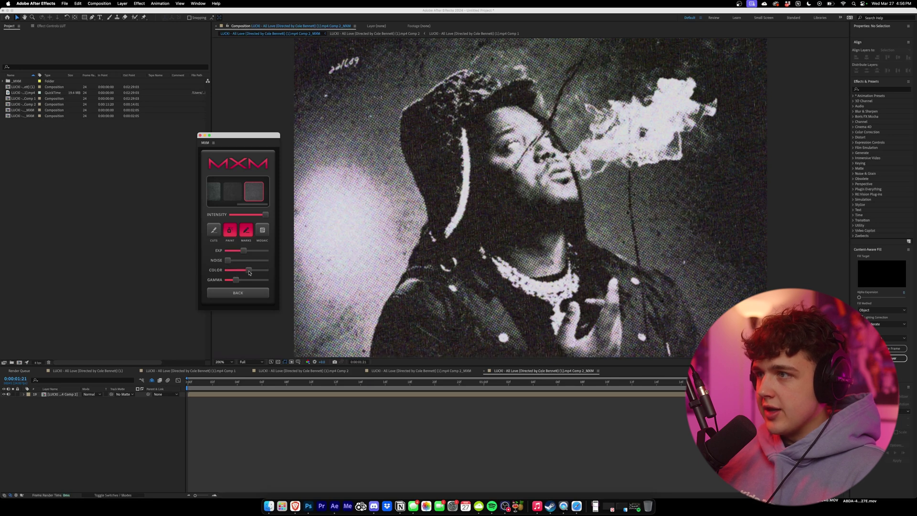
click(234, 261)
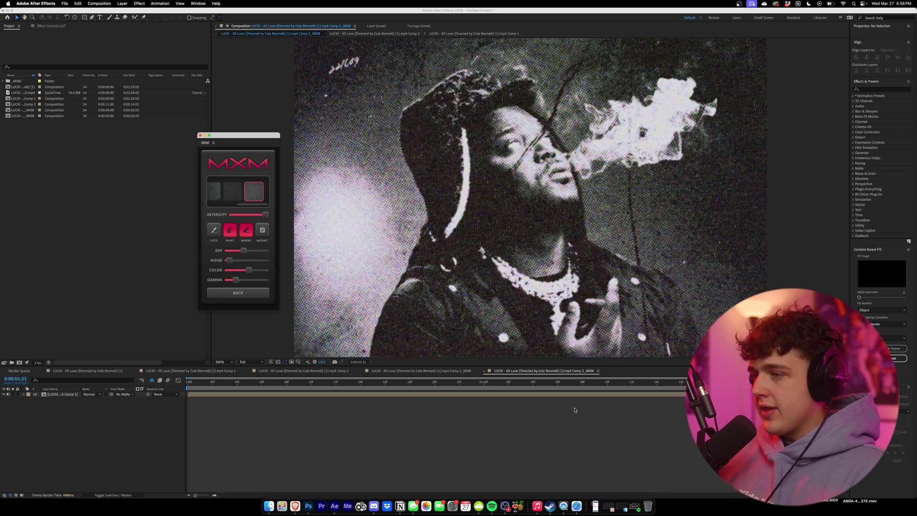
key(Home)
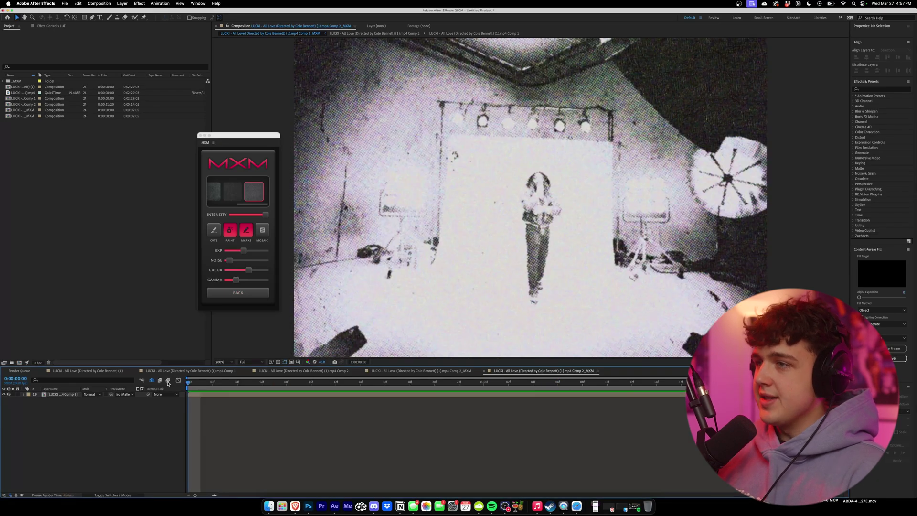
Import all ten MXM Doodles Pack .mov clips into the Project panel
key(space)
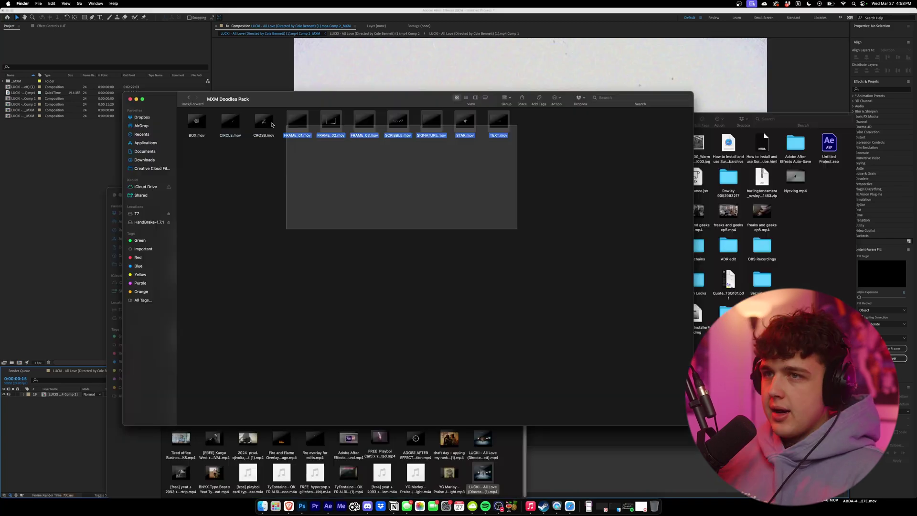
drag(268, 143, 188, 112)
drag(237, 131, 19, 158)
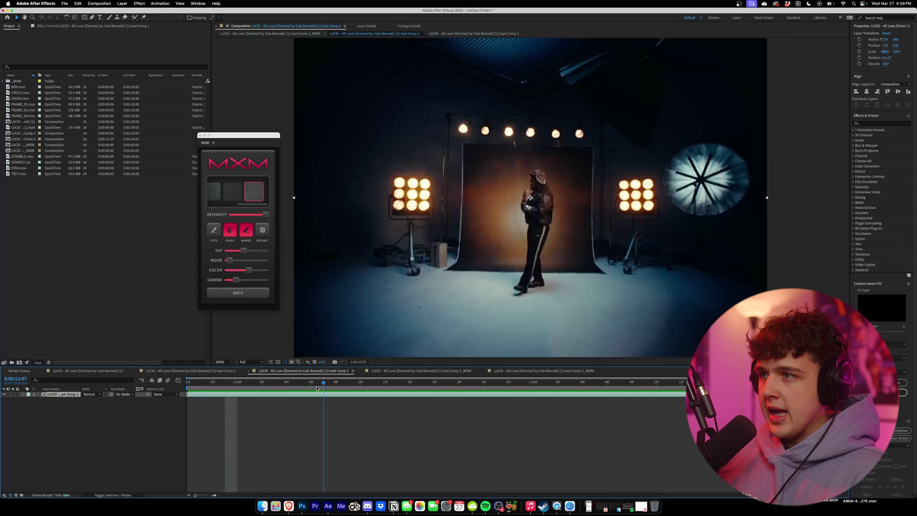
In the colour footage comp, place a rotated SCRIBBLE left of the subject and a STAR on the right
click(562, 374)
click(317, 374)
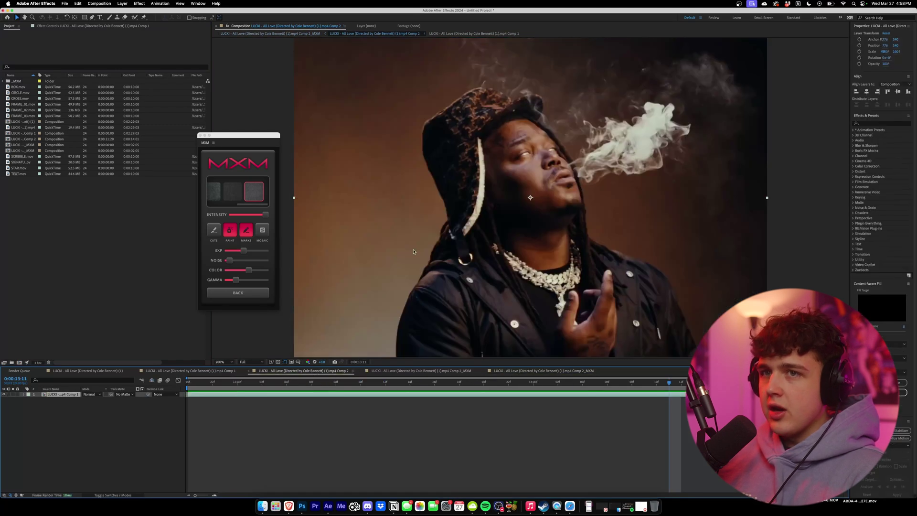
mouse_move(26, 159)
mouse_down()
mouse_move(96, 415)
mouse_move(64, 393)
mouse_move(112, 399)
mouse_up()
key(s)
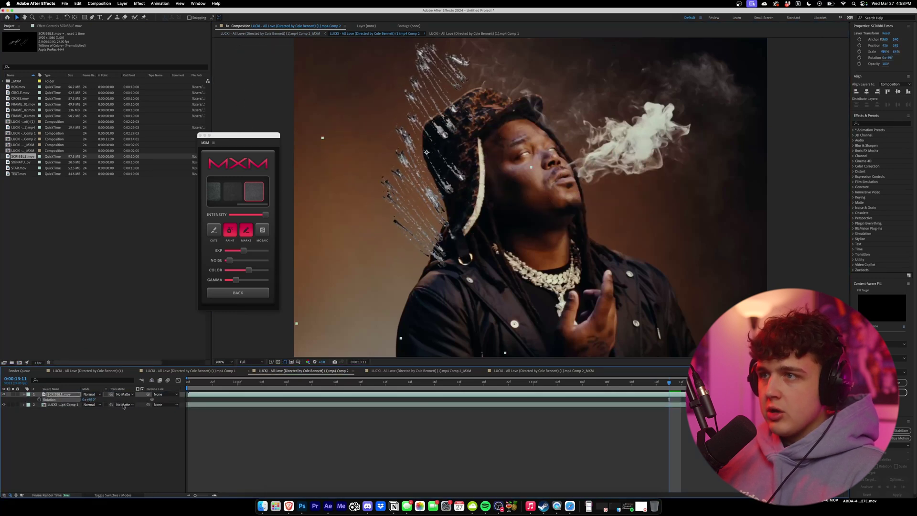
drag(432, 220, 359, 238)
drag(19, 167, 697, 220)
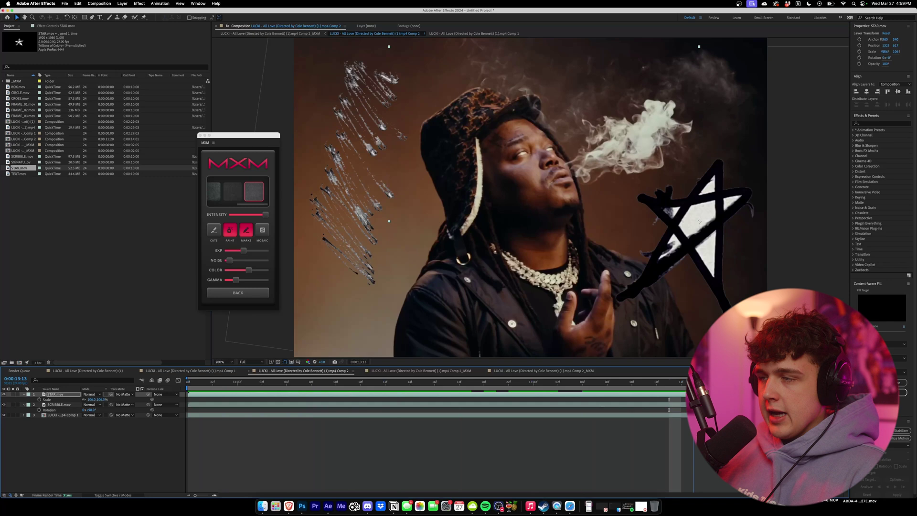
key(s)
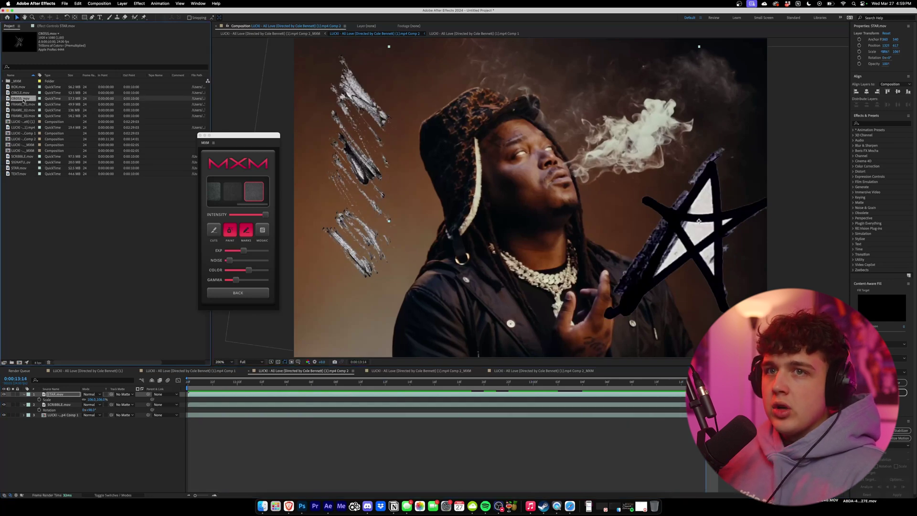
Add the BOX doodle nudged lower-right and a shrunken CIRCLE around the smoke, then preview
drag(20, 86, 87, 393)
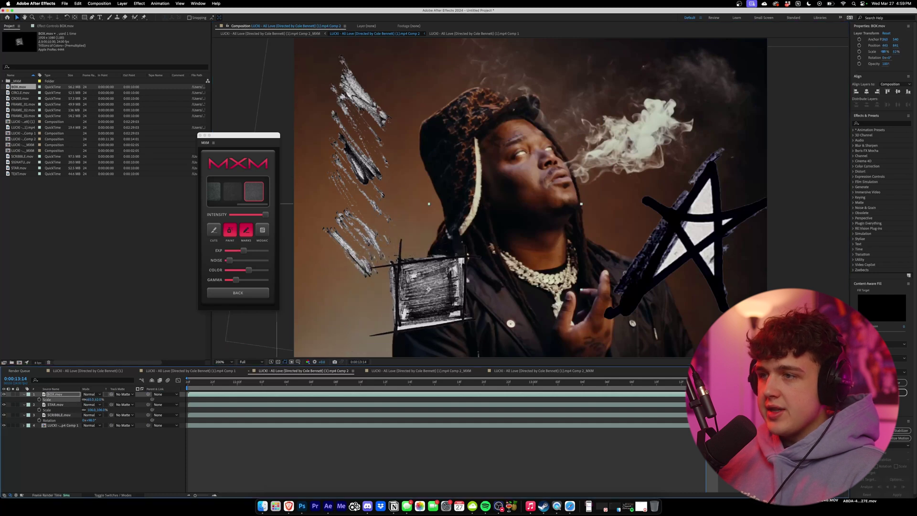
drag(458, 290, 466, 295)
drag(41, 94, 81, 399)
key(s)
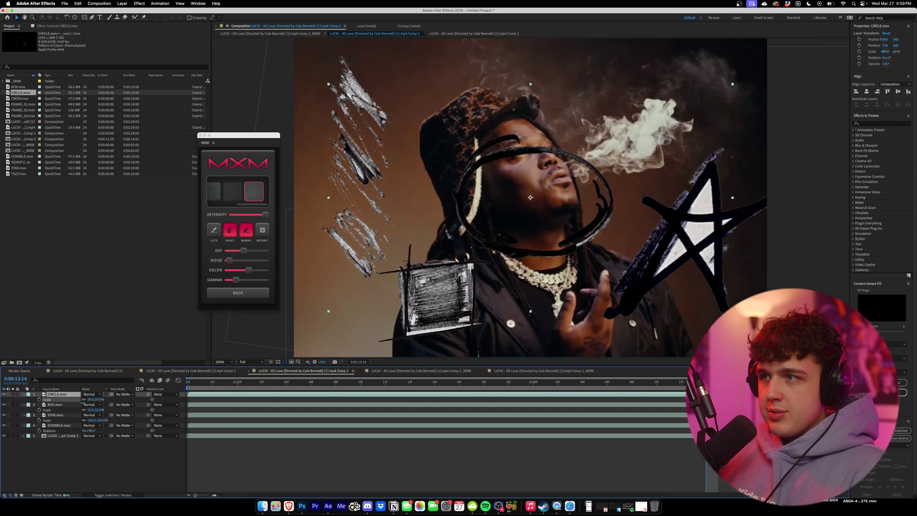
drag(547, 247, 691, 137)
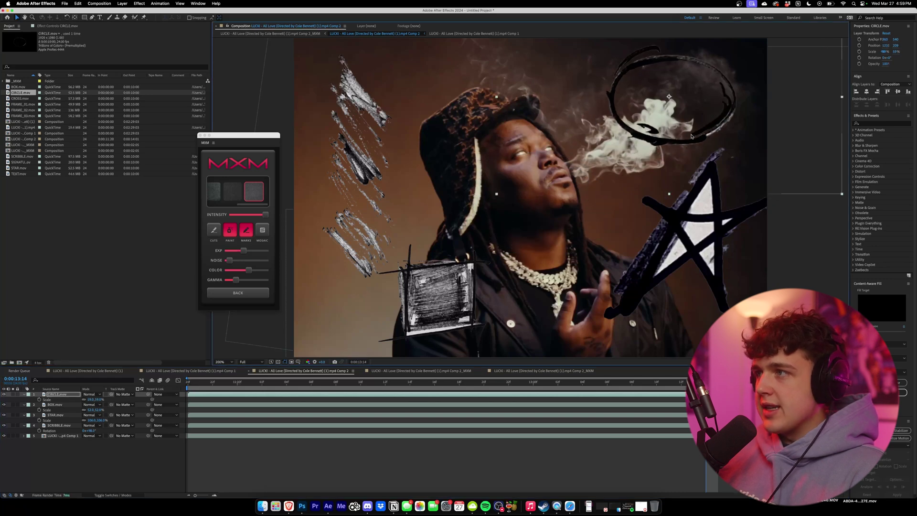
click(728, 136)
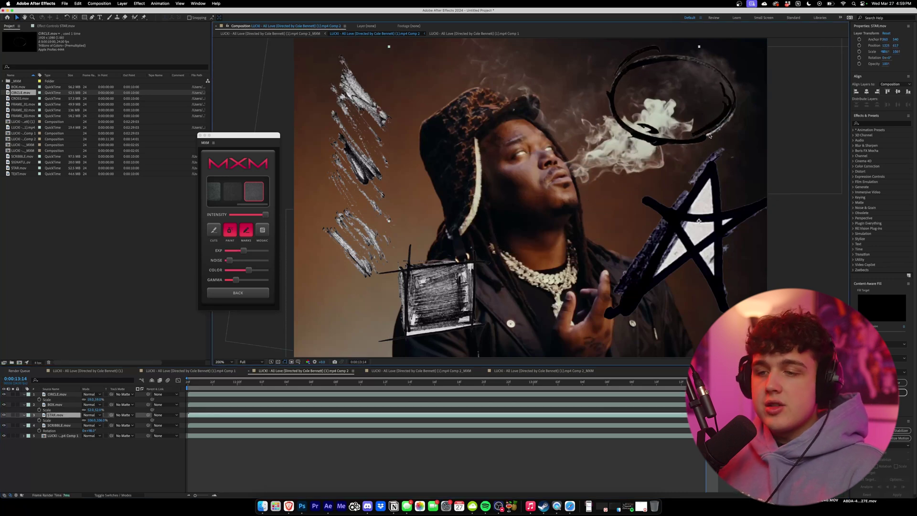
key(space)
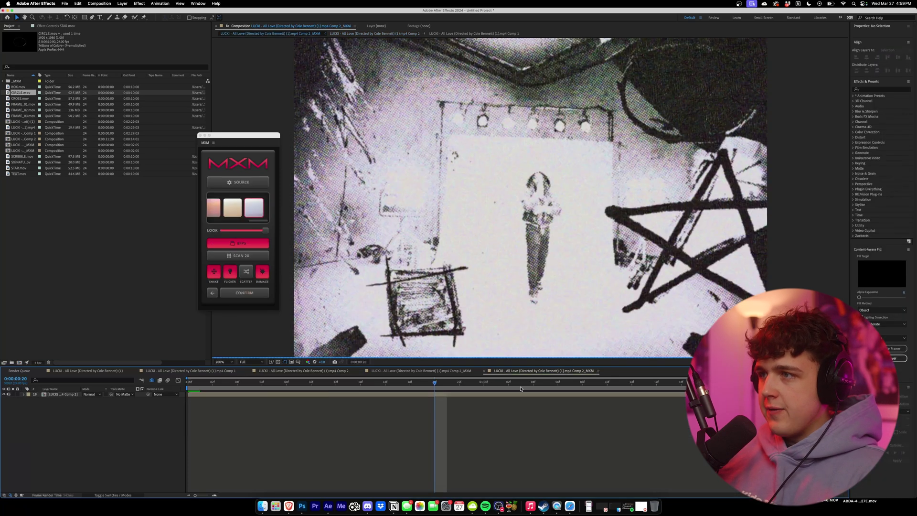
Play the MXM composition from a later point and zoom out to the whole frame
click(587, 387)
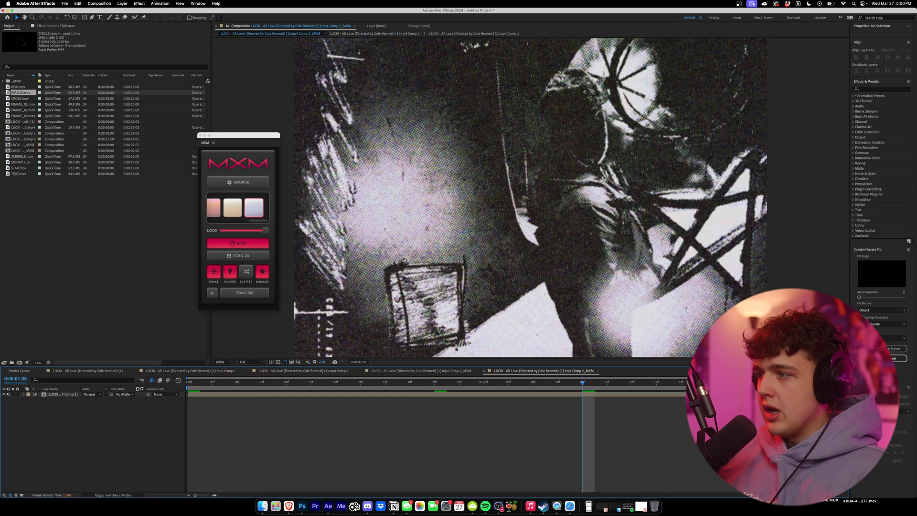
key(space)
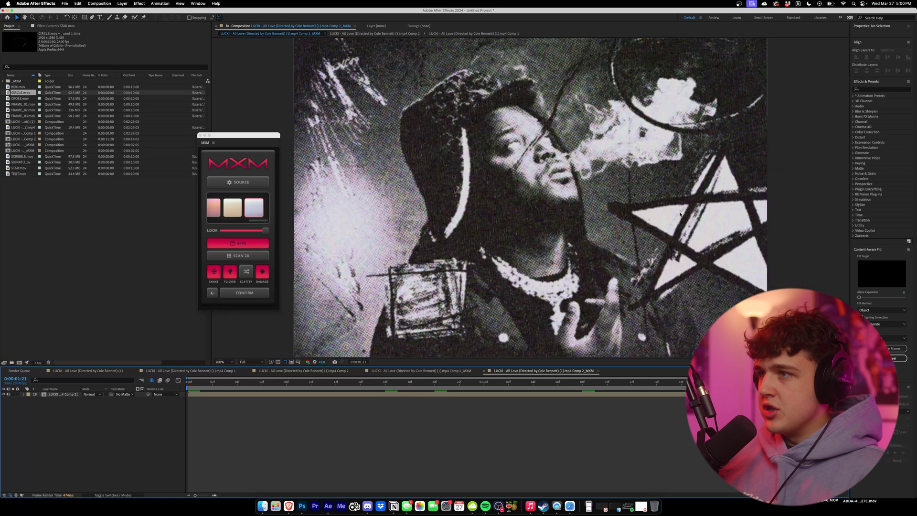
key(comma)
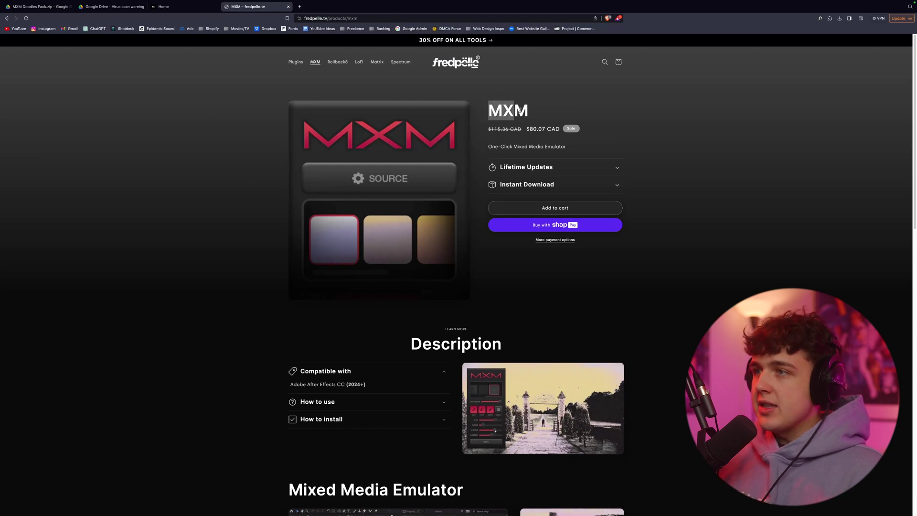
Scroll the MXM product page past the description and previews to the reviews
scroll(730, 215, down, 6)
scroll(722, 232, down, 1)
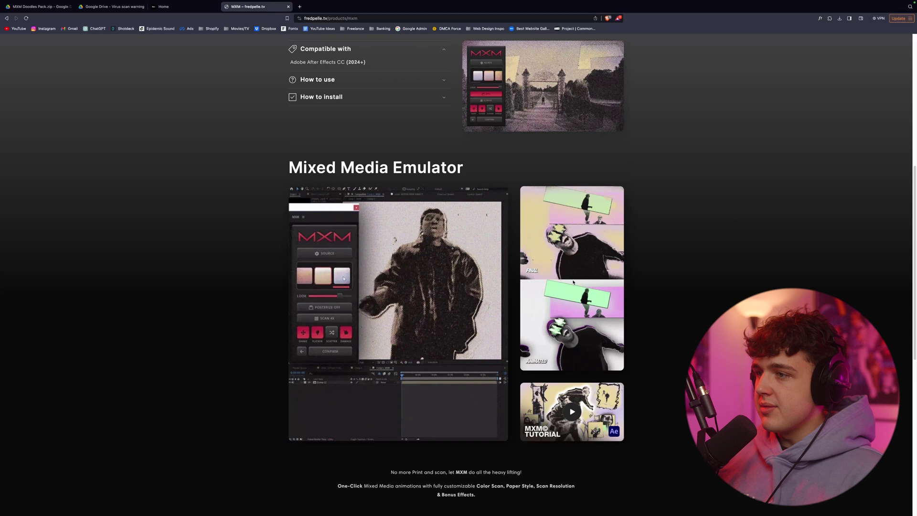
scroll(577, 291, down, 1)
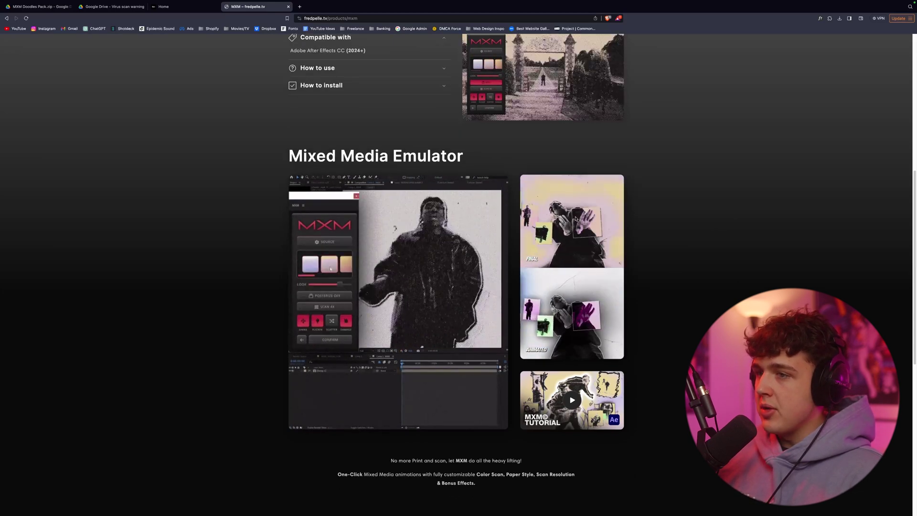
scroll(714, 262, down, 8)
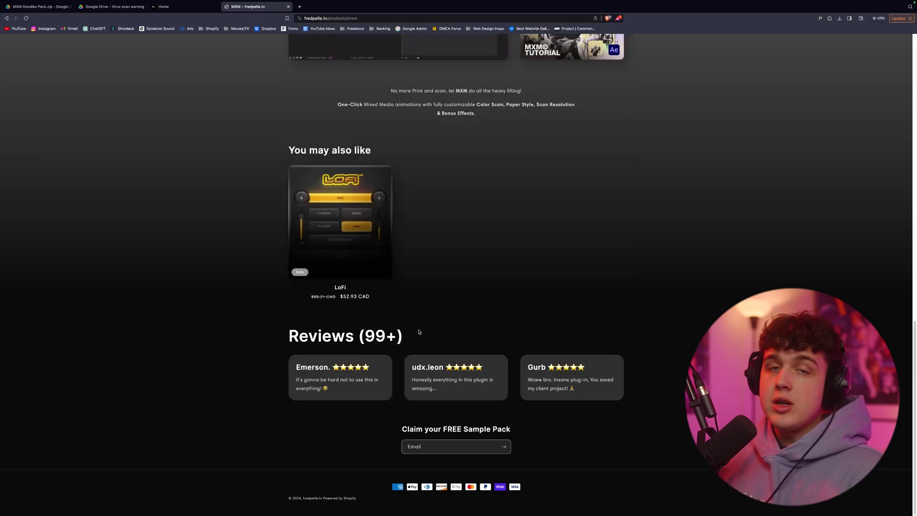
Back at the top of the MXM product page, highlight the $80.07 CAD sale price
scroll(690, 250, up, 20)
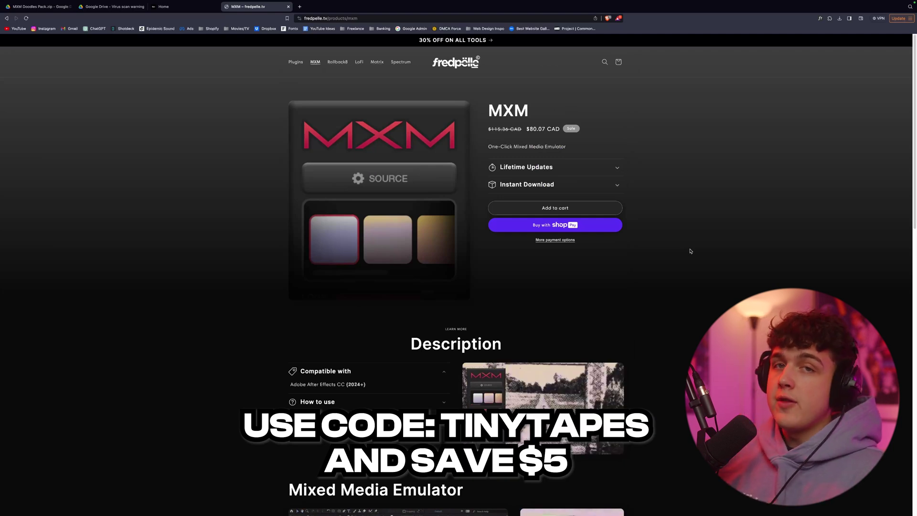
drag(525, 128, 558, 136)
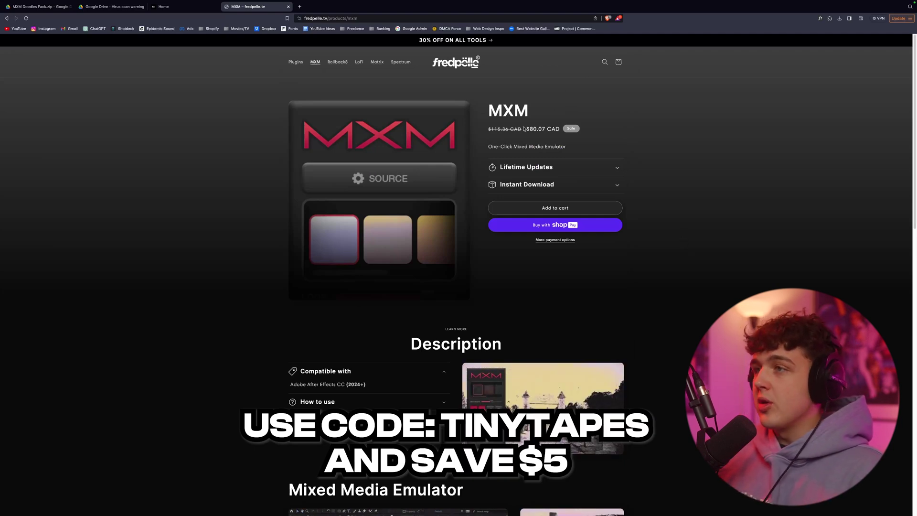